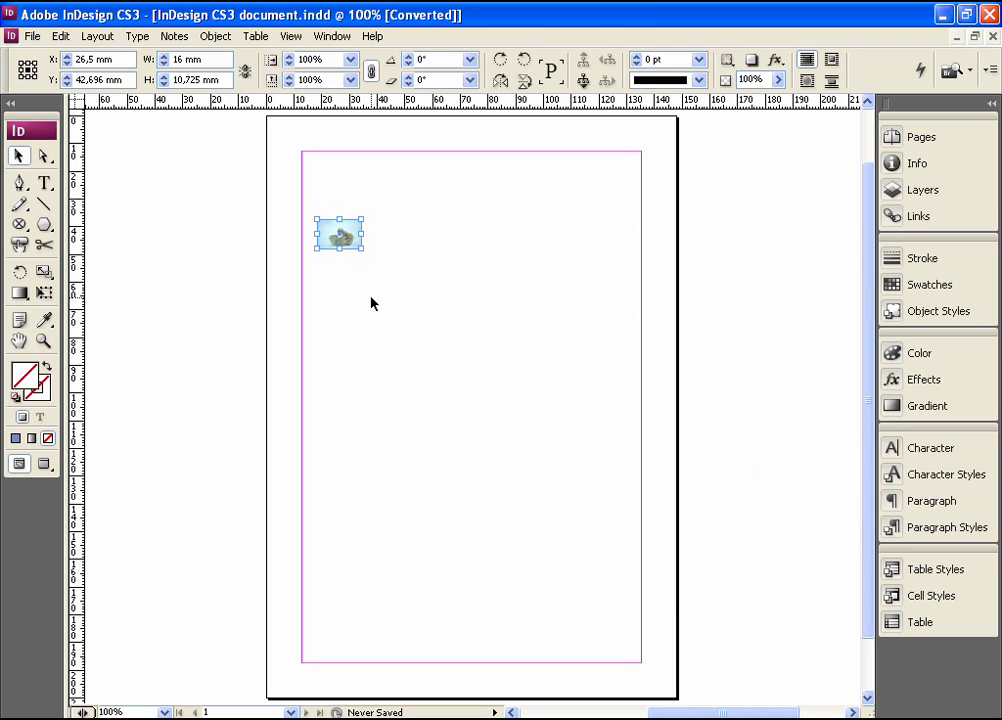
Step: Enlarge the picture frame to about 110 by 74 mm and scale the image inside it to about 107 by 72 mm
{"action": "left_click_drag", "start_coordinate": [363, 249], "coordinate": [590, 424]}
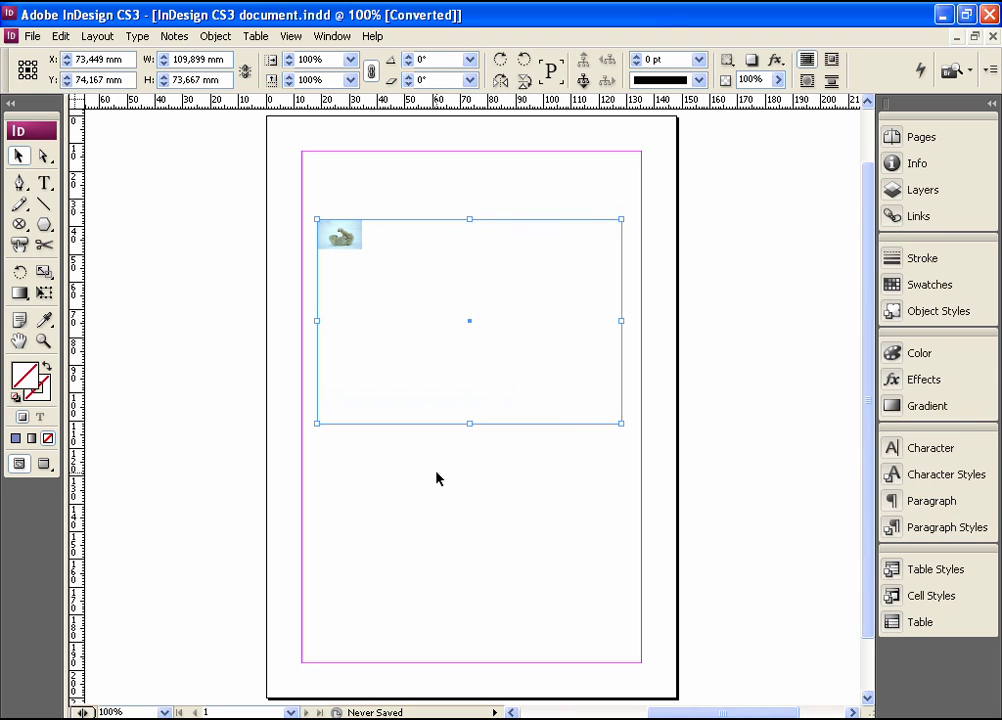
{"action": "left_click", "coordinate": [44, 156]}
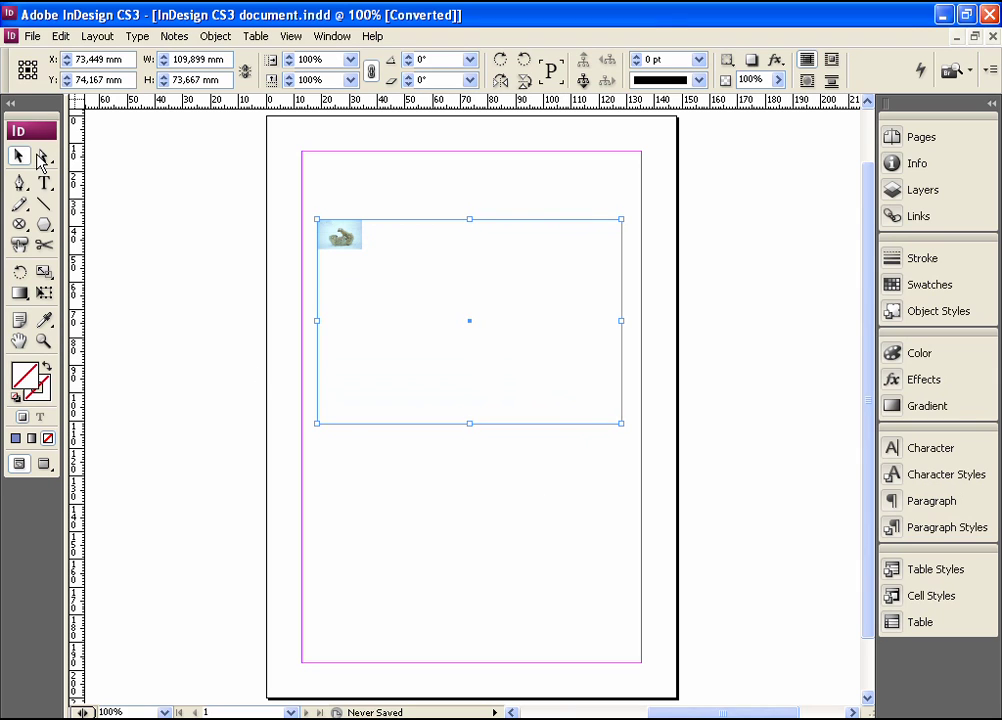
{"action": "left_click", "coordinate": [340, 236]}
{"action": "left_click_drag", "start_coordinate": [362, 249], "coordinate": [613, 418]}
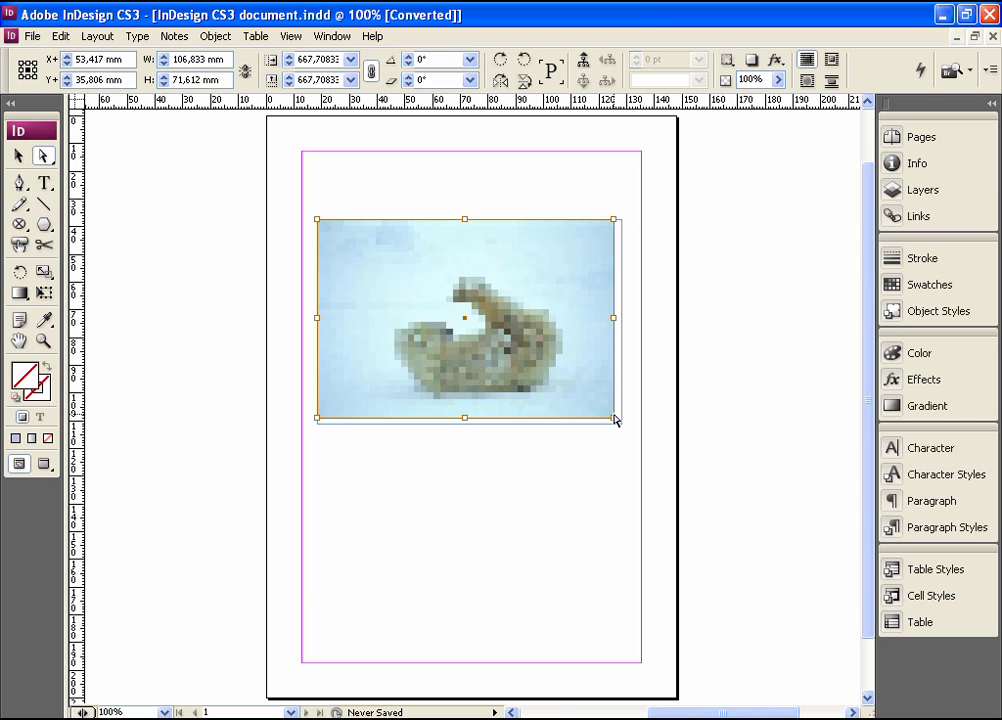
{"action": "left_click", "coordinate": [477, 484]}
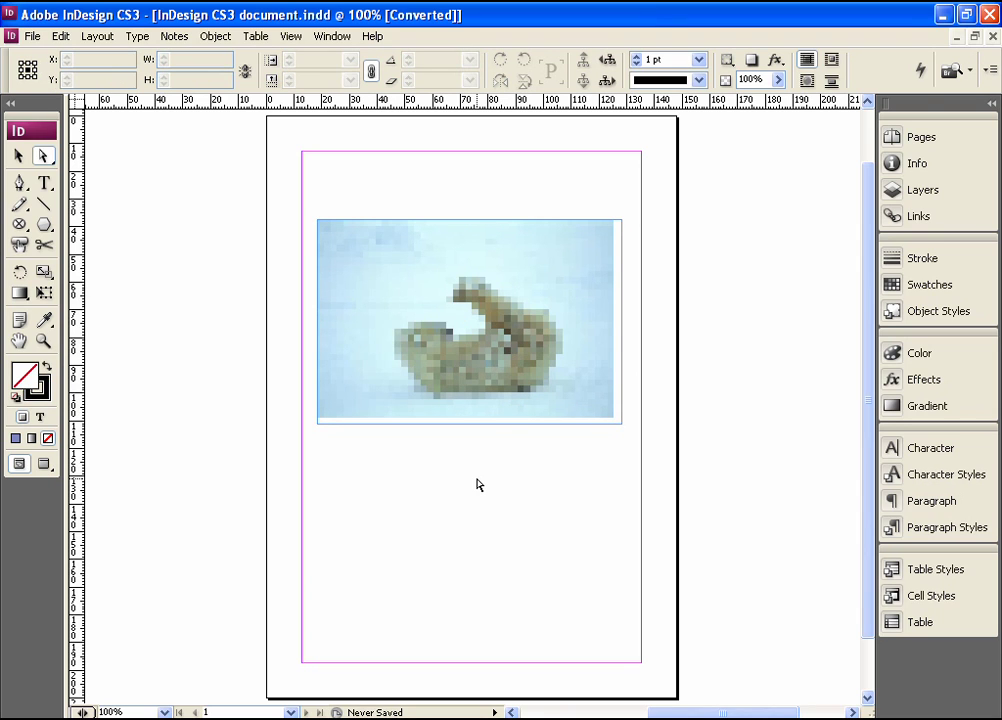
Step: Switch the document's display performance to High Quality Display
{"action": "left_click", "coordinate": [303, 40]}
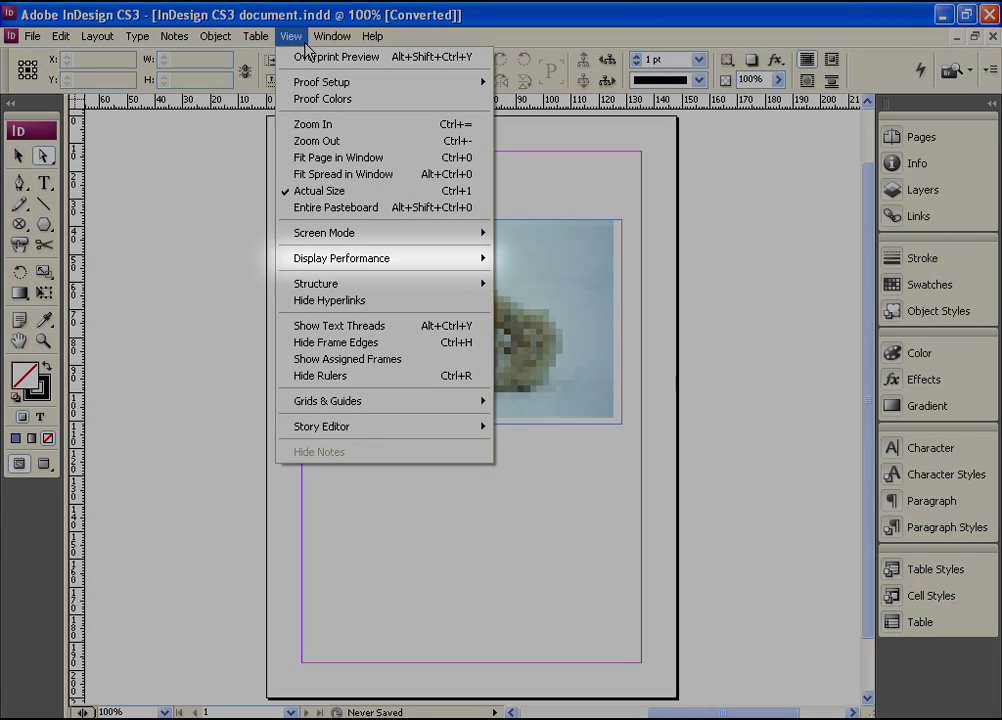
{"action": "key", "text": "Down"}
{"action": "key", "text": "Down"}
{"action": "key", "text": "Down"}
{"action": "key", "text": "Down"}
{"action": "key", "text": "Down"}
{"action": "key", "text": "Down"}
{"action": "key", "text": "Down"}
{"action": "key", "text": "Down"}
{"action": "key", "text": "Down"}
{"action": "key", "text": "Down"}
{"action": "key", "text": "Down"}
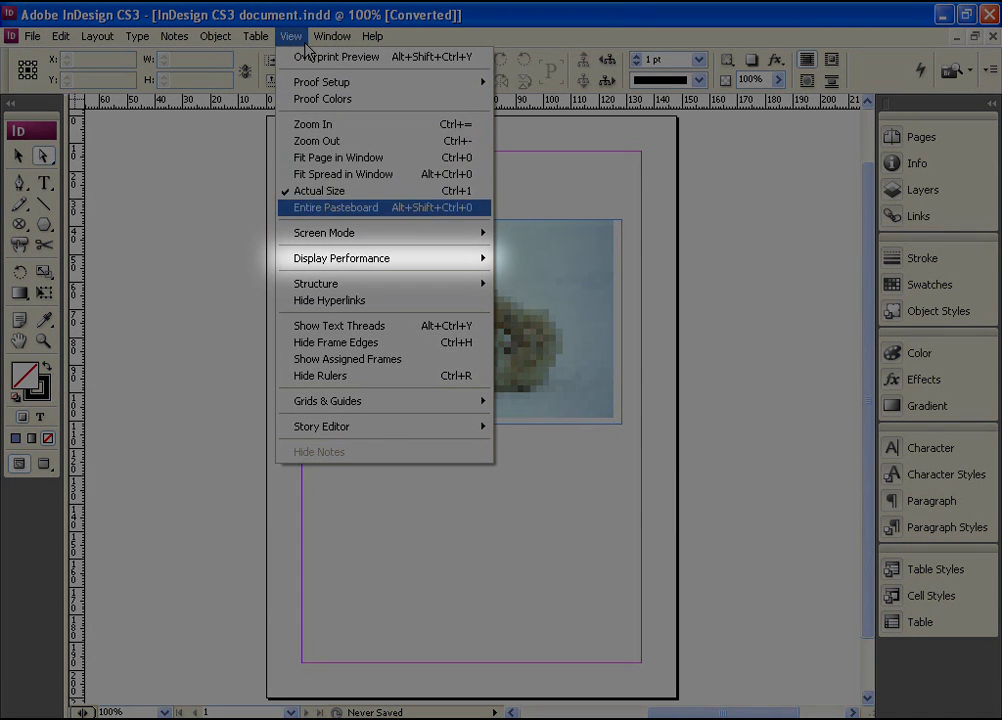
{"action": "key", "text": "Right"}
{"action": "key", "text": "Down"}
{"action": "key", "text": "Down"}
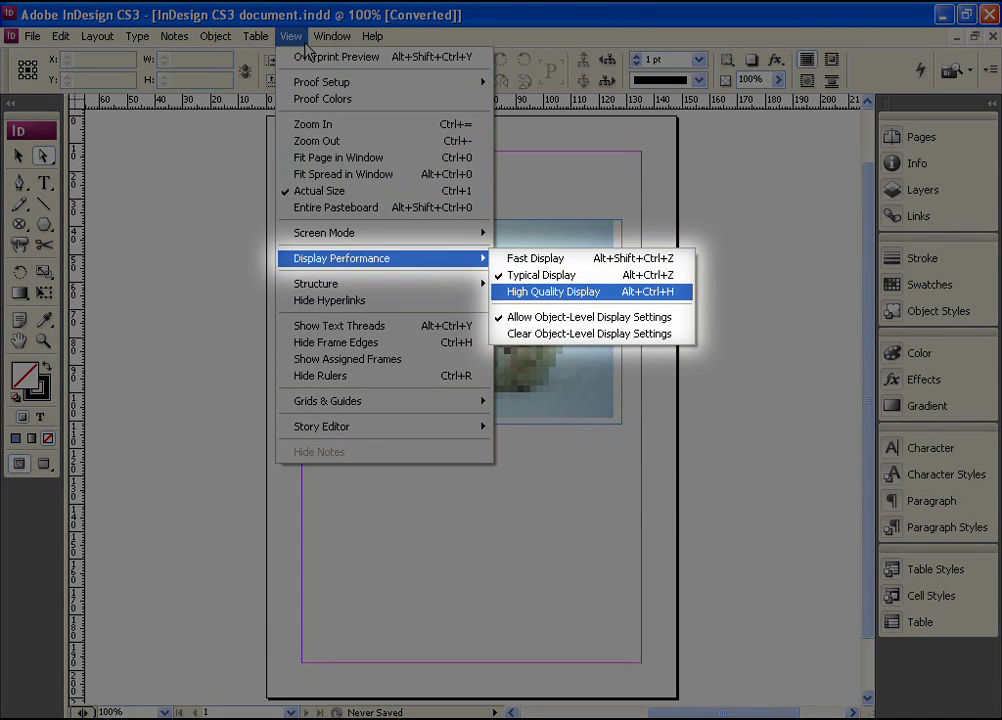
{"action": "key", "text": "Return"}
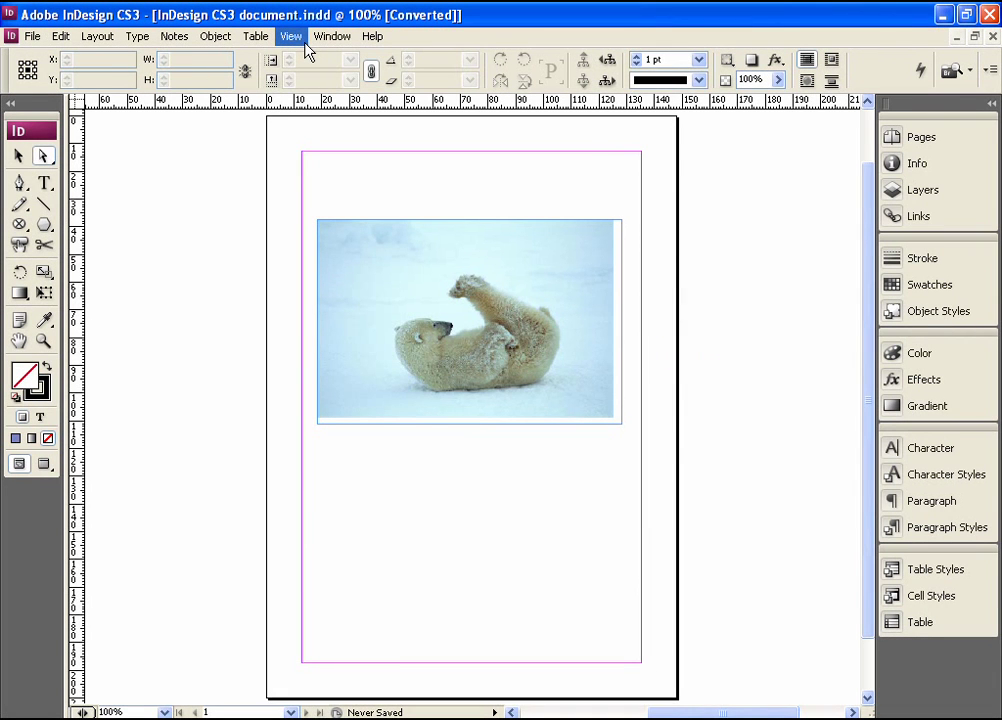
Step: Reposition the bear image inside its frame and enlarge it to about 125.5 by 84 mm so it overfills the frame
{"action": "left_click", "coordinate": [507, 366]}
{"action": "mouse_move", "coordinate": [539, 358]}
{"action": "left_mouse_down"}
{"action": "mouse_move", "coordinate": [526, 376]}
{"action": "mouse_move", "coordinate": [552, 350]}
{"action": "left_mouse_up"}
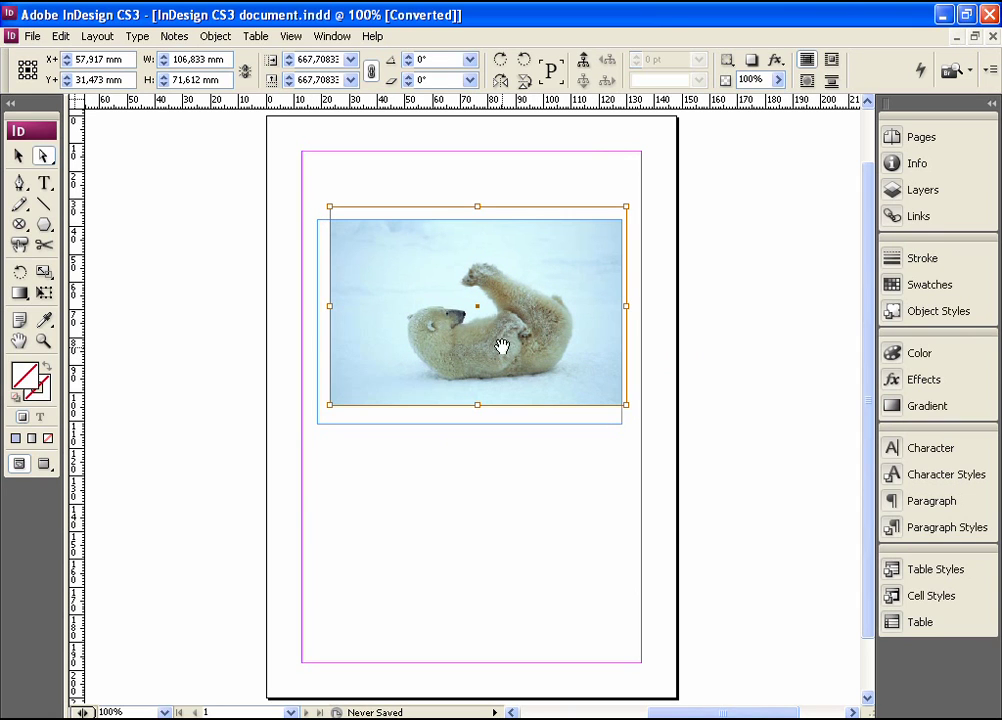
{"action": "left_click_drag", "start_coordinate": [331, 405], "coordinate": [280, 441]}
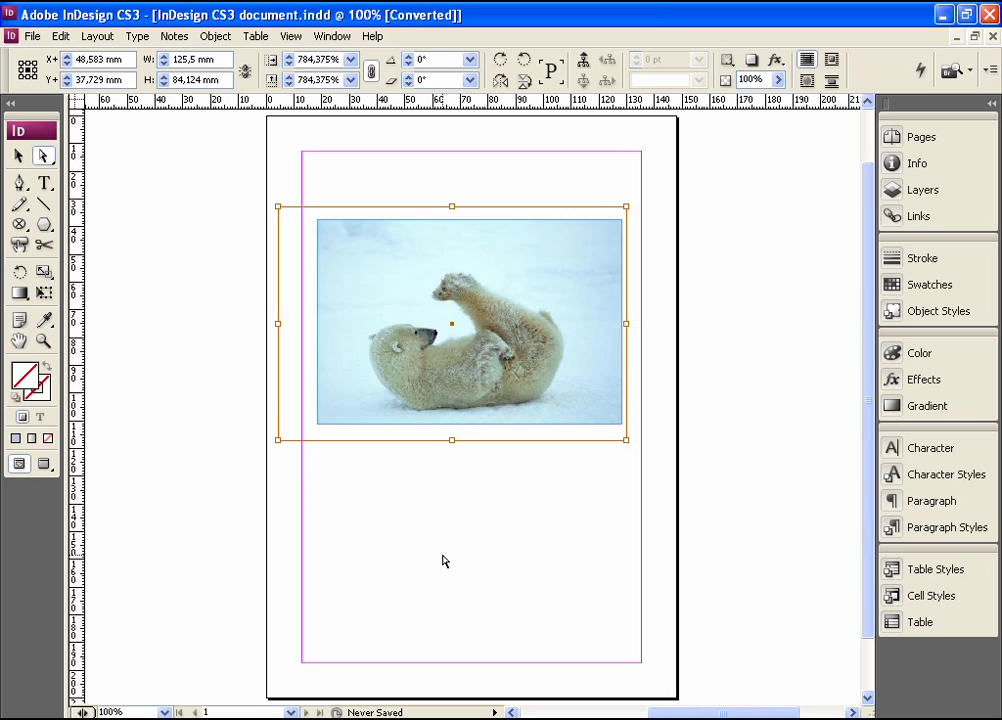
Step: Rotate the bear image 180° inside its frame and deselect it
{"action": "left_click", "coordinate": [20, 272]}
{"action": "left_click_drag", "start_coordinate": [588, 262], "coordinate": [313, 414]}
{"action": "left_click", "coordinate": [43, 156]}
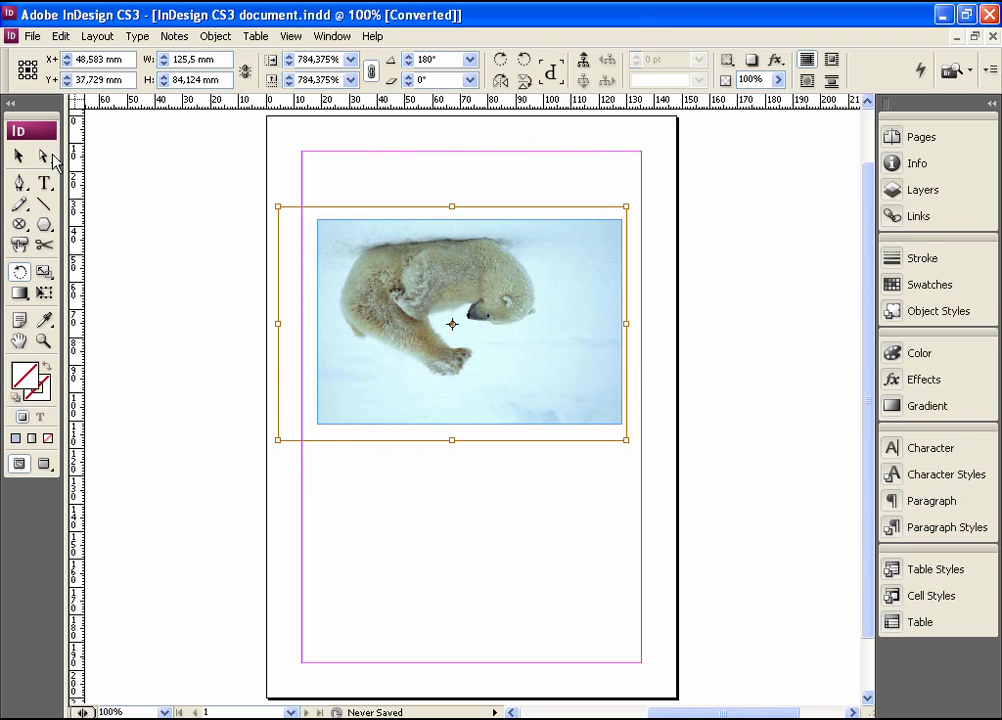
{"action": "left_click", "coordinate": [543, 564]}
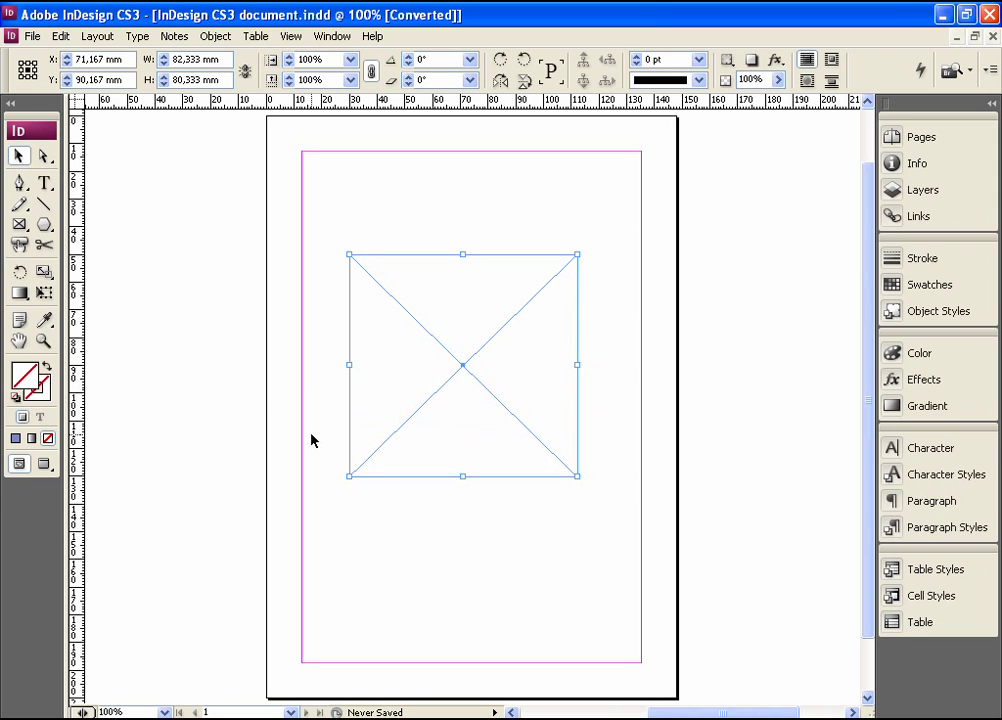
Step: Place the image ar5707-001.jpg into the selected empty rectangular frame
{"action": "left_click", "coordinate": [35, 38]}
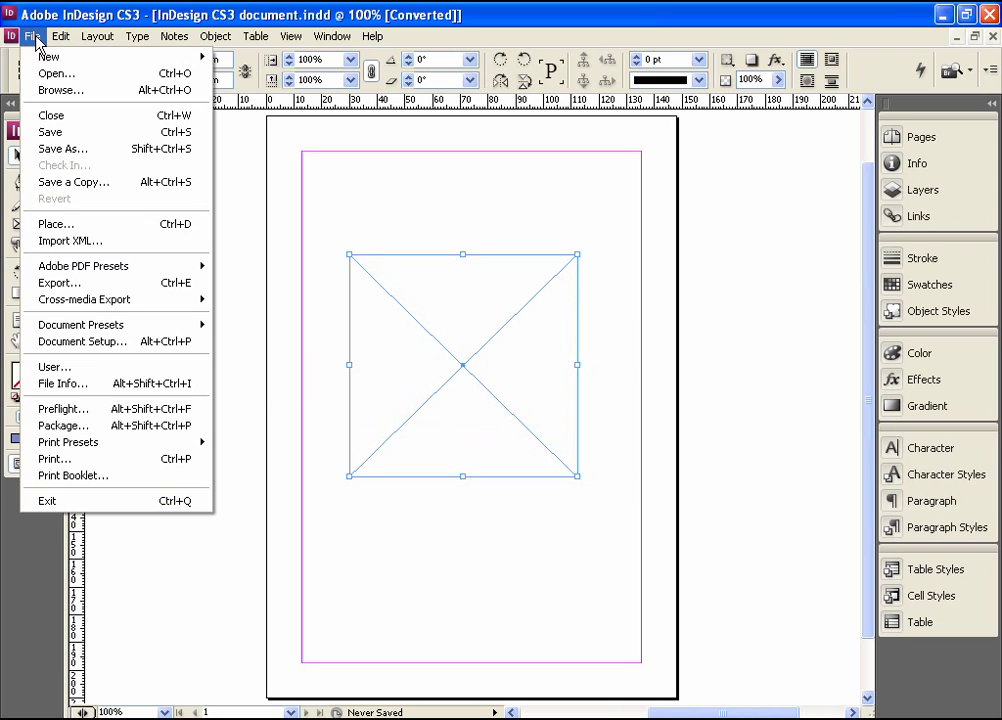
{"action": "left_click", "coordinate": [63, 225]}
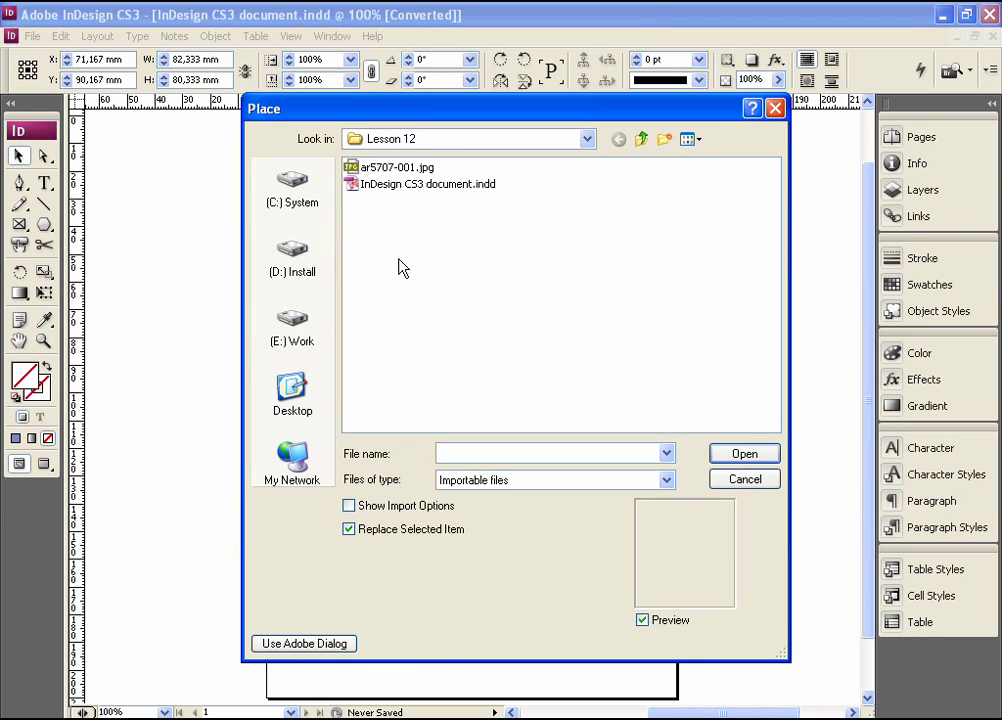
{"action": "left_click", "coordinate": [356, 168]}
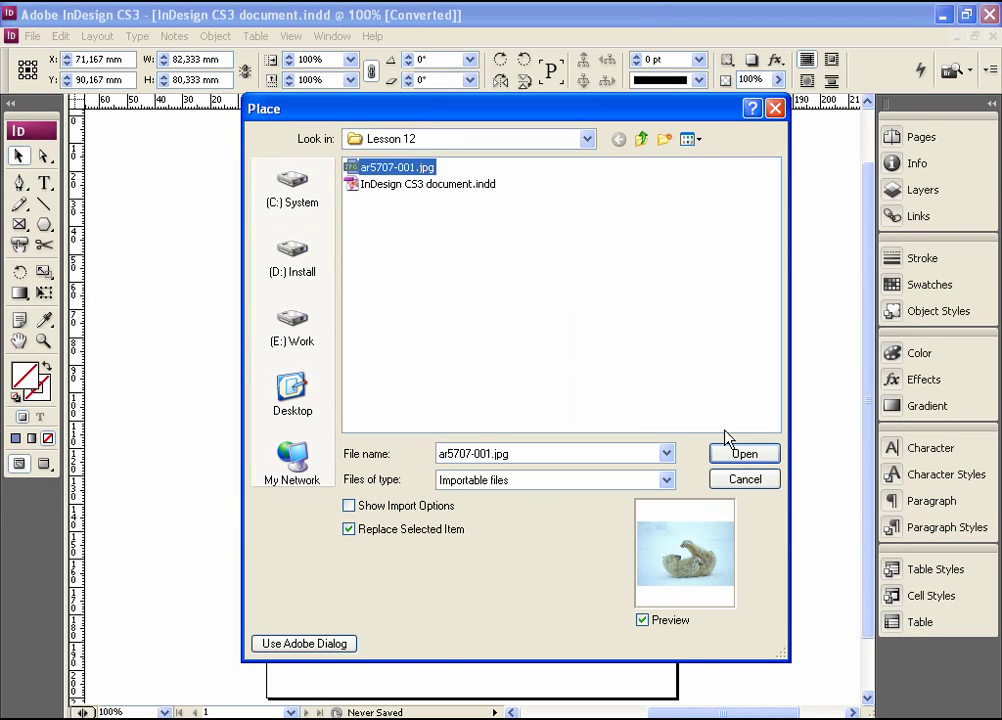
{"action": "left_click", "coordinate": [740, 455]}
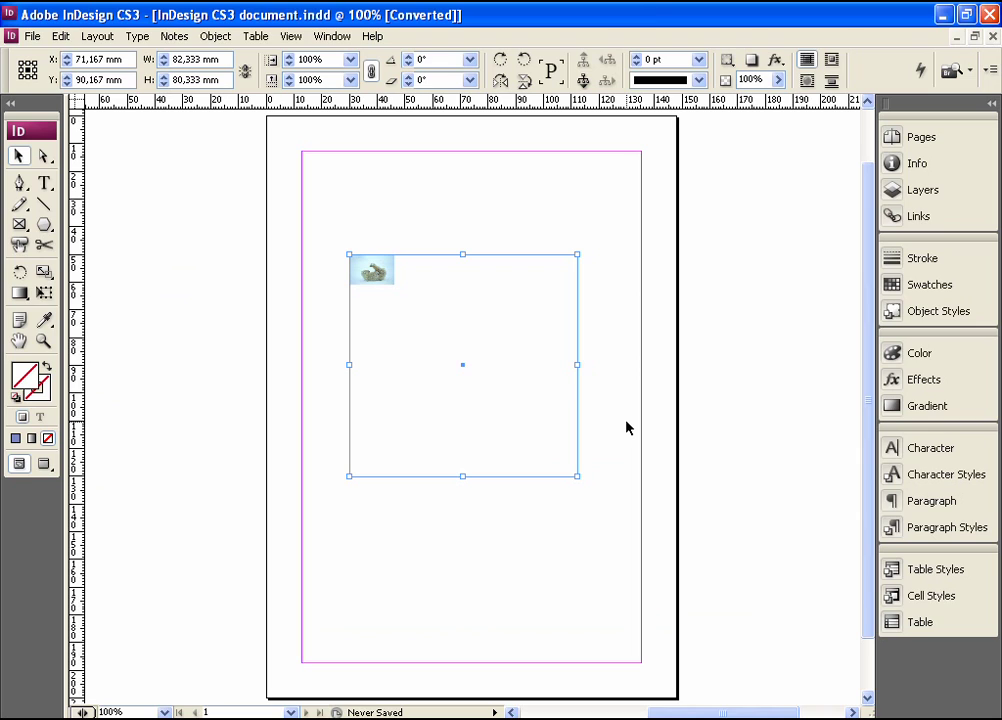
Step: Scale the image inside the rectangular frame to about 82 by 55 mm, matching the frame's width
{"action": "left_click", "coordinate": [43, 156]}
{"action": "left_click", "coordinate": [388, 288]}
{"action": "left_click_drag", "start_coordinate": [394, 286], "coordinate": [576, 407]}
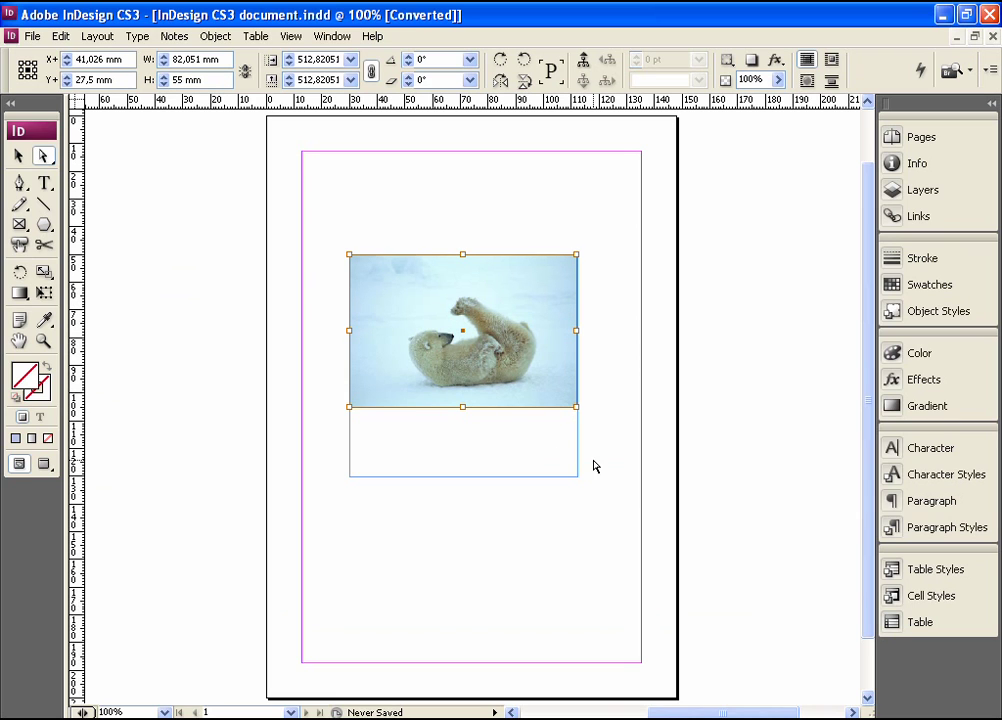
Step: Delete the rectangular frame and its image from the page
{"action": "left_click", "coordinate": [18, 156]}
{"action": "left_click_drag", "start_coordinate": [277, 229], "coordinate": [635, 512]}
{"action": "key", "text": "Delete"}
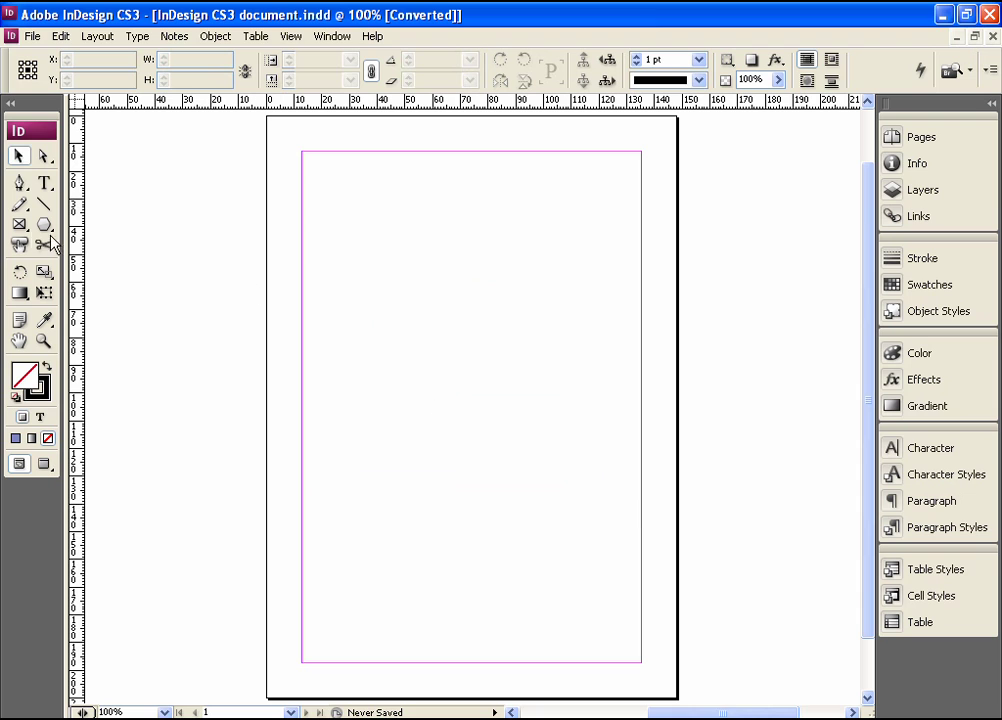
Step: Draw an elliptical frame about 63 by 36 mm and place ar5707-001.jpg into it
{"action": "left_click_drag", "start_coordinate": [19, 224], "coordinate": [63, 250]}
{"action": "left_click_drag", "start_coordinate": [333, 283], "coordinate": [507, 382]}
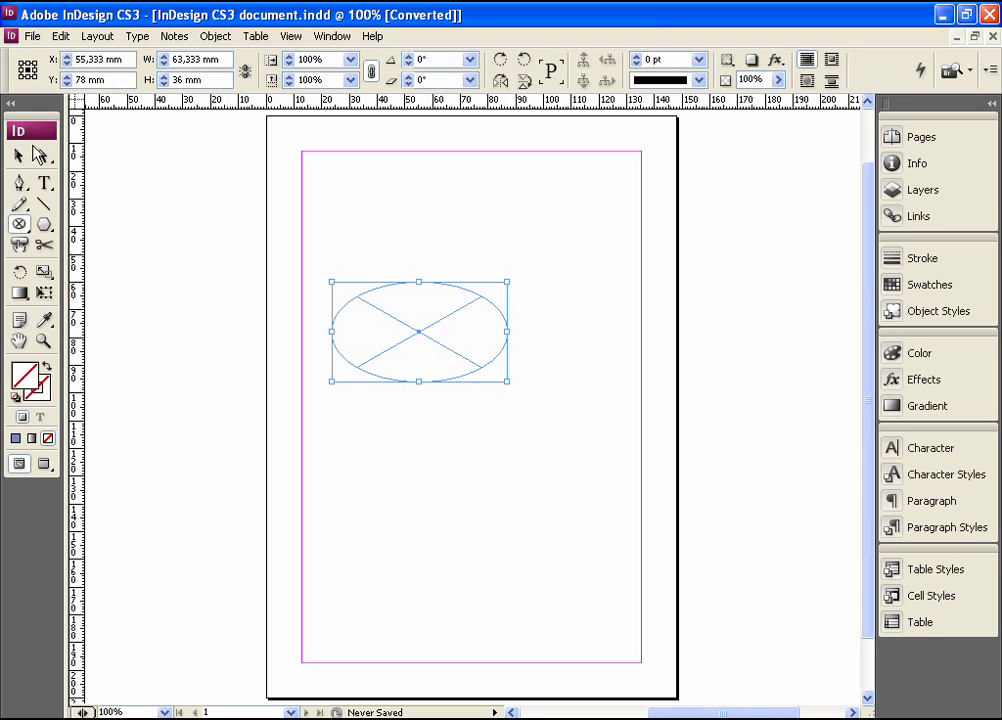
{"action": "left_click", "coordinate": [30, 36]}
{"action": "left_click", "coordinate": [83, 225]}
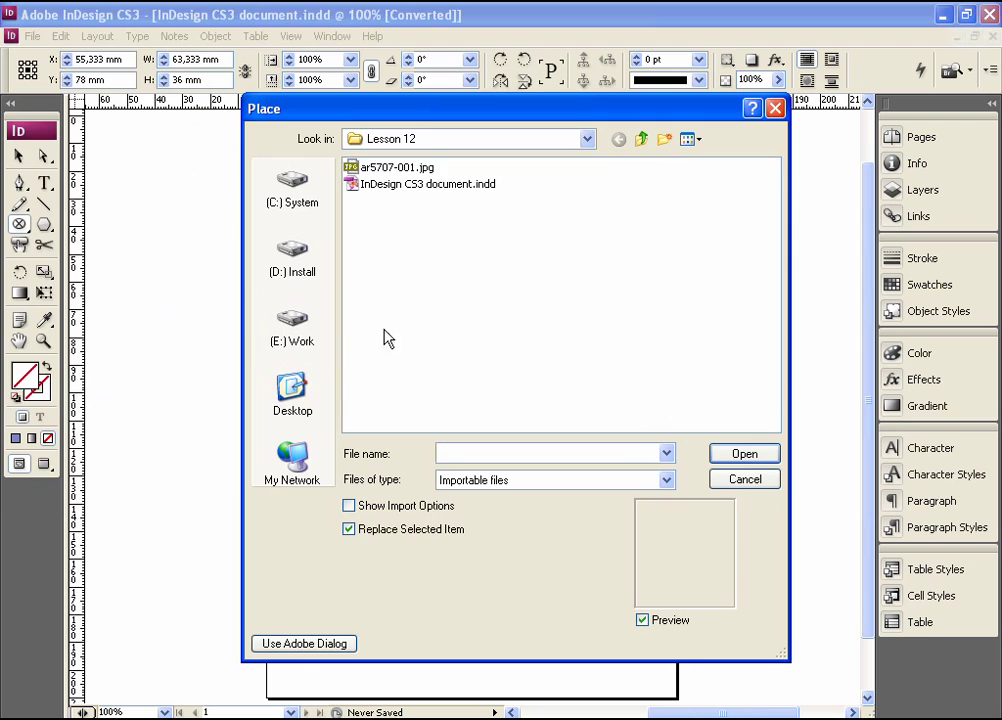
{"action": "left_click", "coordinate": [395, 167]}
{"action": "left_click", "coordinate": [742, 453]}
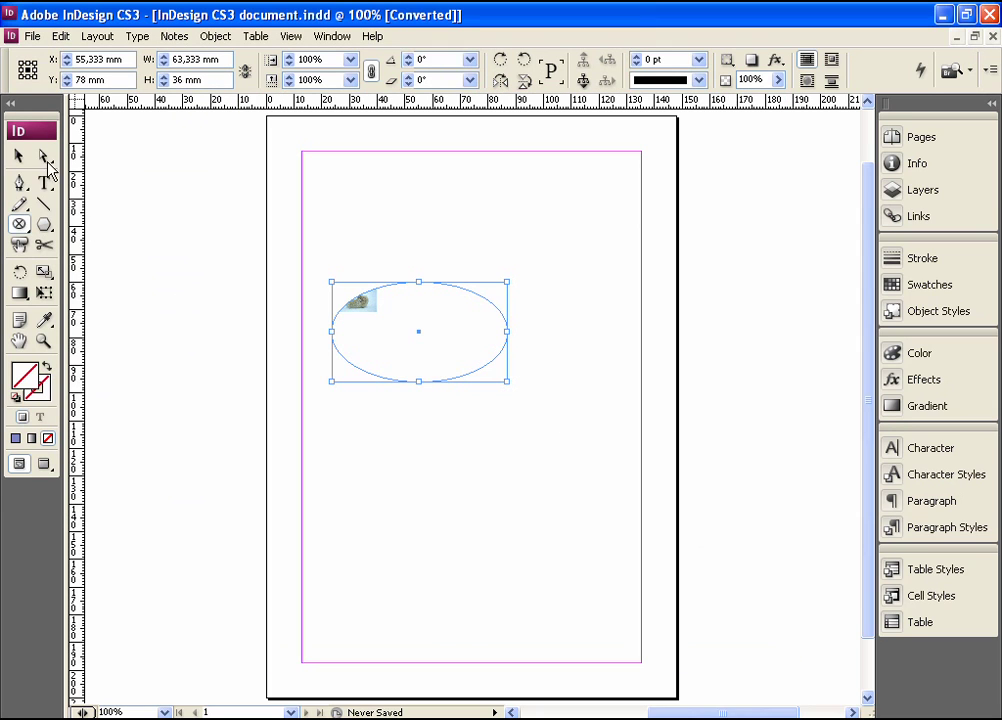
Step: Scale the image inside the ellipse to about 65 by 43 mm and shift it up to show the whole bear
{"action": "left_click", "coordinate": [43, 155]}
{"action": "left_click", "coordinate": [367, 301]}
{"action": "left_click_drag", "start_coordinate": [378, 312], "coordinate": [511, 399]}
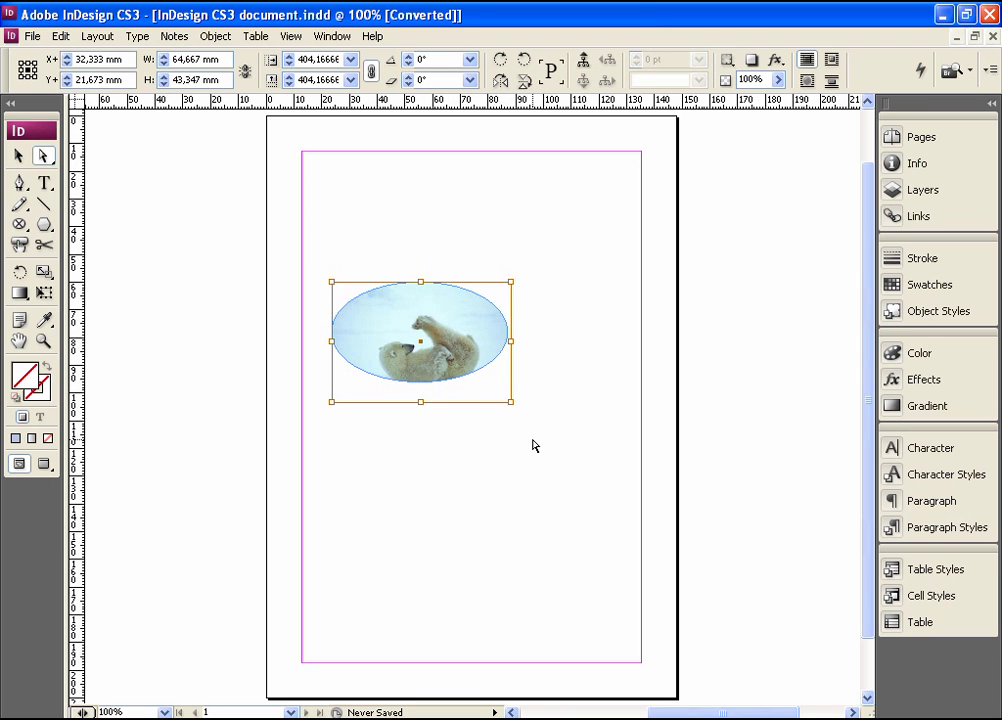
{"action": "left_click_drag", "start_coordinate": [472, 347], "coordinate": [472, 333]}
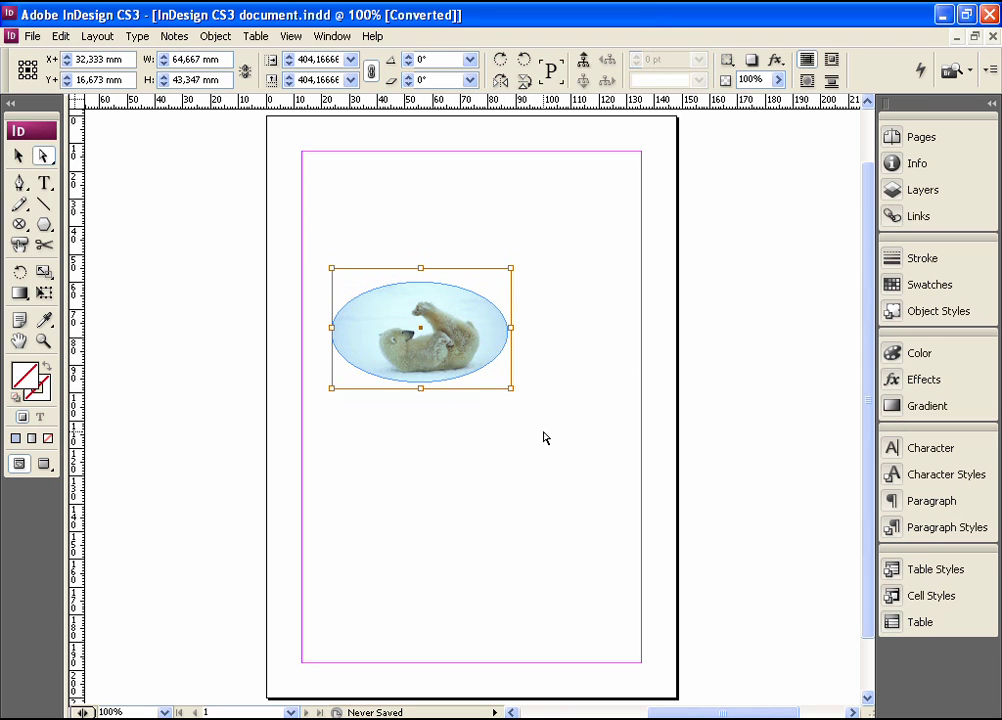
Step: Apply a Drop Shadow effect with the default settings to the elliptical picture frame
{"action": "left_click", "coordinate": [18, 155]}
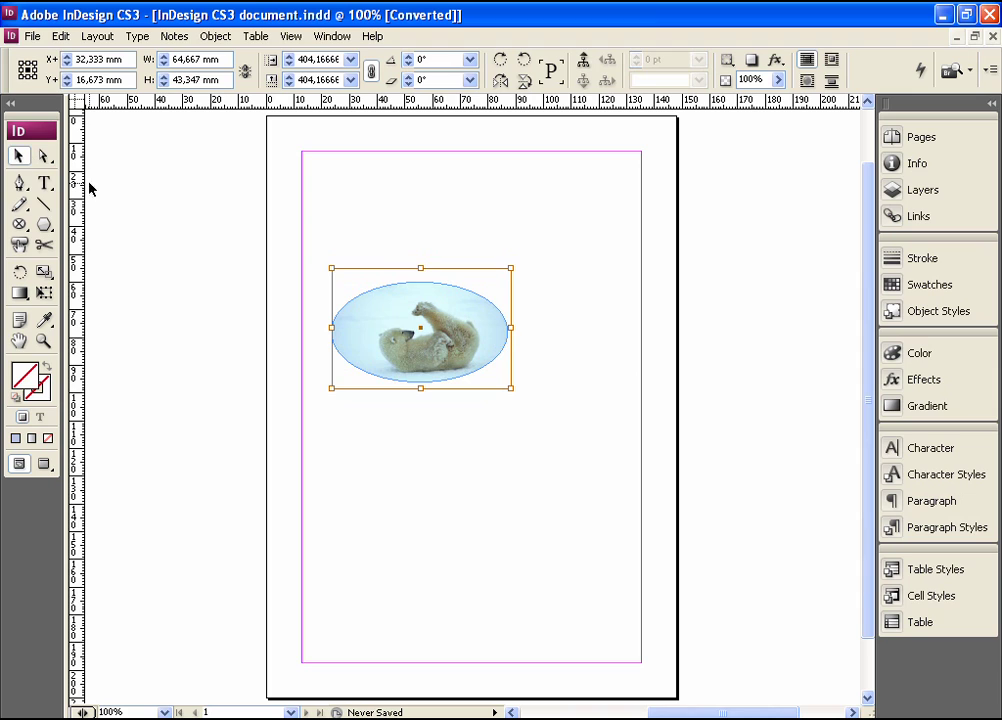
{"action": "left_click", "coordinate": [601, 316]}
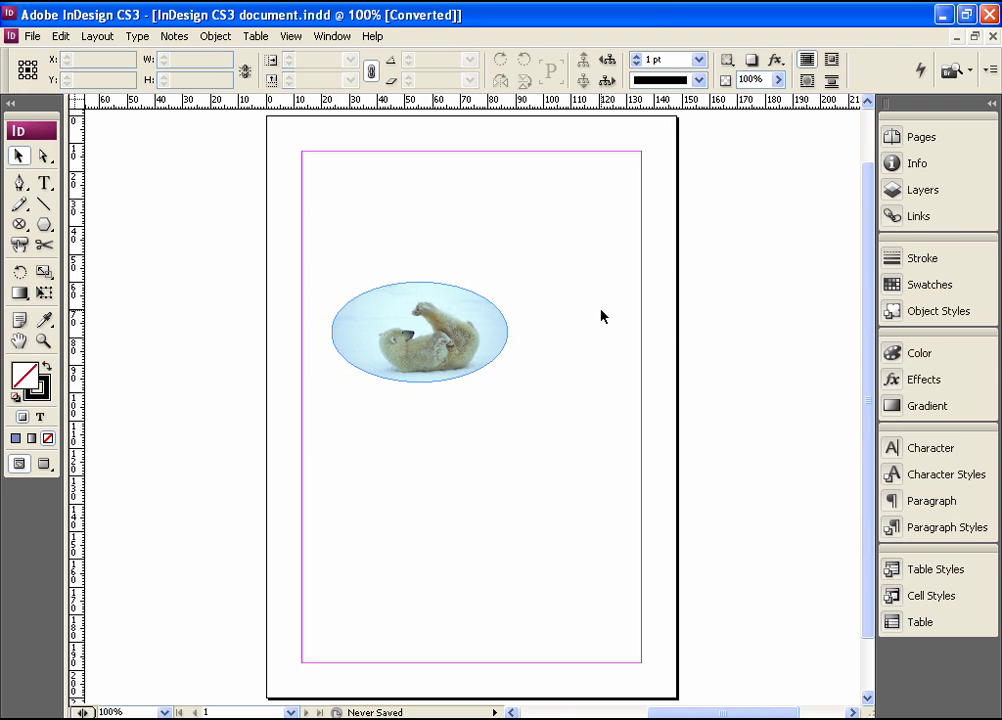
{"action": "left_click", "coordinate": [481, 324]}
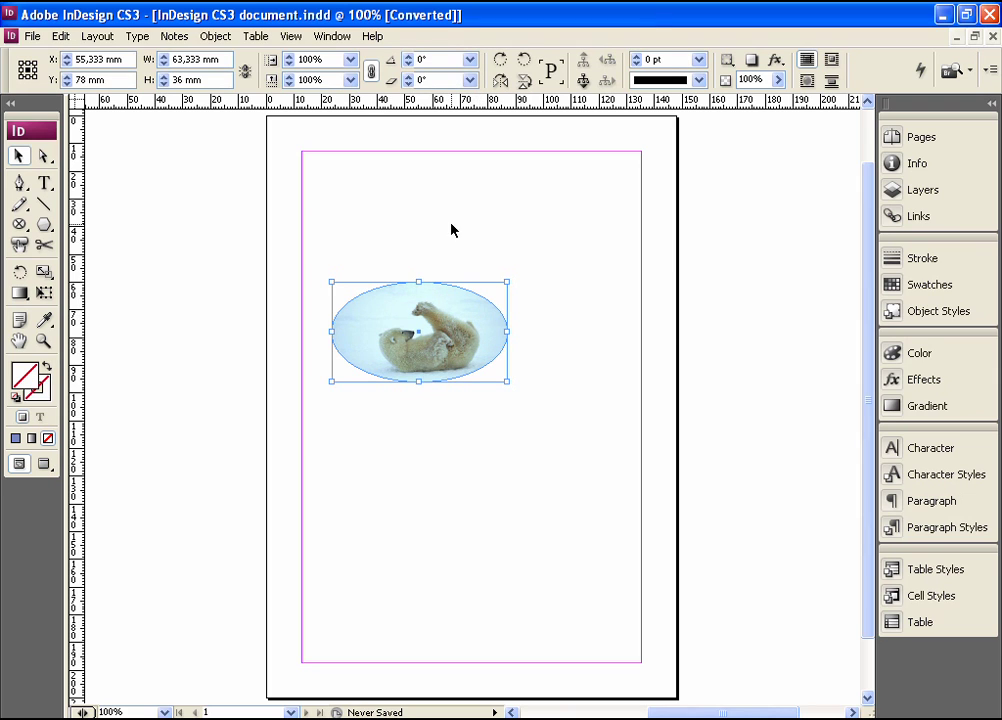
{"action": "left_click", "coordinate": [215, 37]}
{"action": "key", "text": "Down"}
{"action": "key", "text": "Down"}
{"action": "key", "text": "Down"}
{"action": "key", "text": "Down"}
{"action": "key", "text": "Down"}
{"action": "key", "text": "Down"}
{"action": "key", "text": "Down"}
{"action": "key", "text": "Down"}
{"action": "key", "text": "Down"}
{"action": "key", "text": "Down"}
{"action": "key", "text": "Down"}
{"action": "key", "text": "Down"}
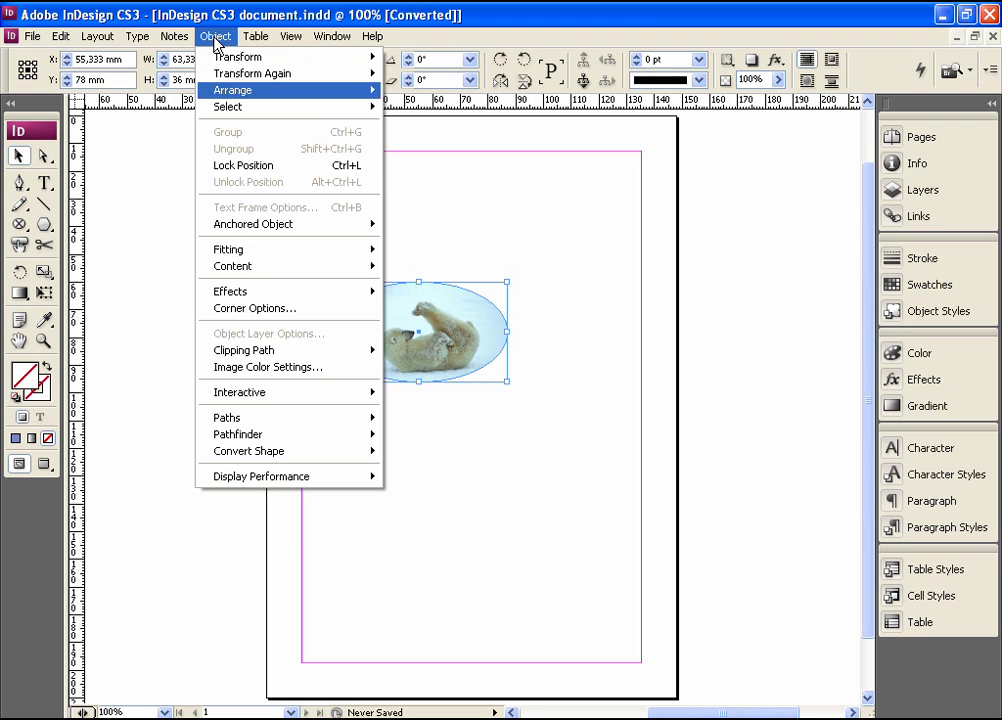
{"action": "key", "text": "Down"}
{"action": "key", "text": "Right"}
{"action": "key", "text": "Down"}
{"action": "key", "text": "Return"}
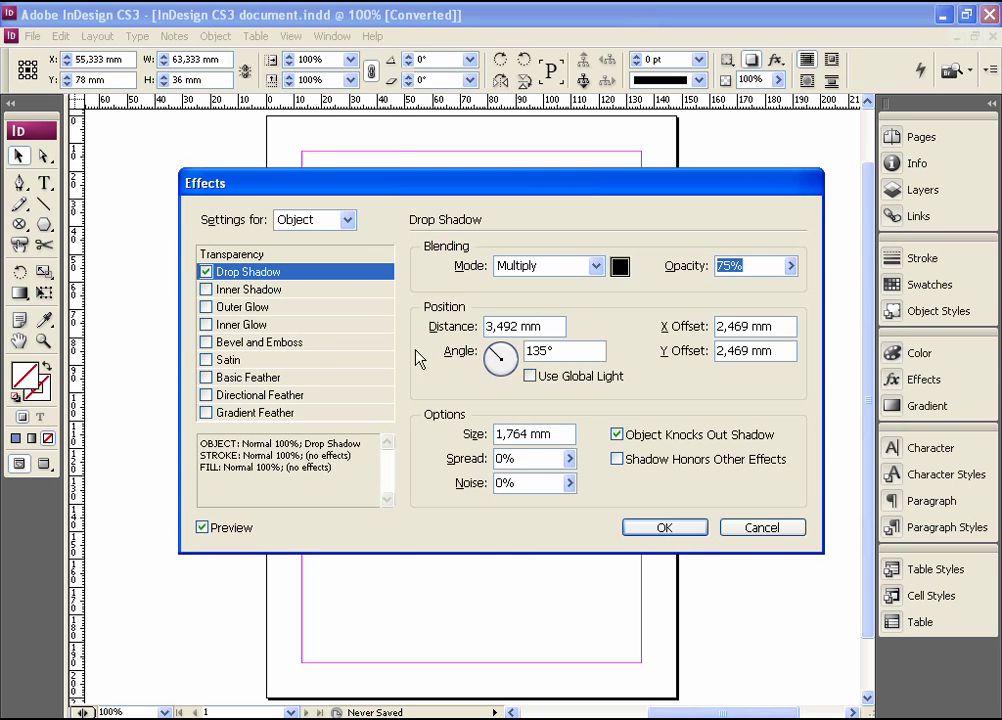
{"action": "left_click", "coordinate": [664, 527]}
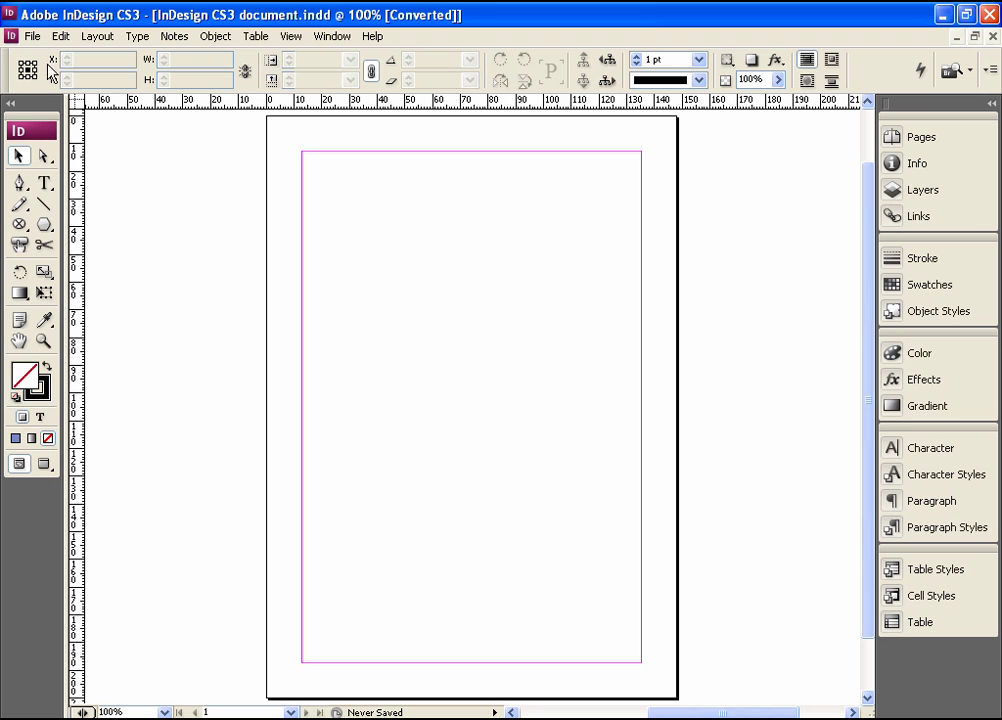
Step: Place ar5707-001.jpg on the empty page in a new rectangular frame about 86 by 96 mm
{"action": "left_click", "coordinate": [28, 34]}
{"action": "left_click", "coordinate": [30, 221]}
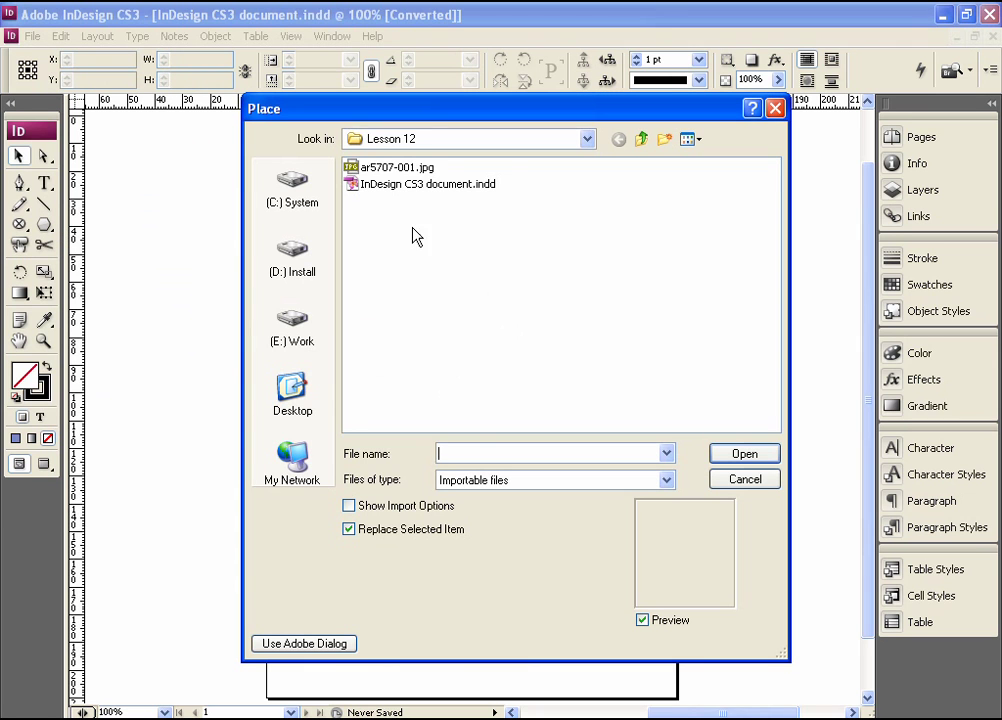
{"action": "left_click", "coordinate": [396, 167]}
{"action": "left_click", "coordinate": [745, 454]}
{"action": "left_click_drag", "start_coordinate": [334, 230], "coordinate": [573, 497]}
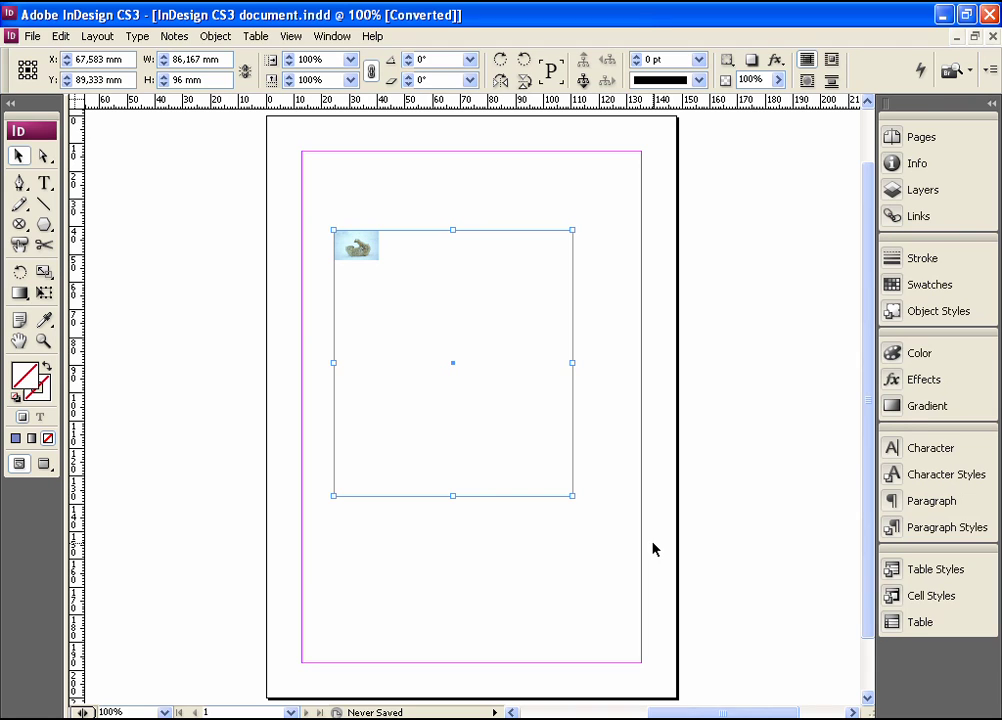
Step: Try Fit Content to Frame on the rectangular picture frame and undo the fitting
{"action": "left_click", "coordinate": [218, 37]}
{"action": "key", "text": "Down"}
{"action": "key", "text": "Down"}
{"action": "key", "text": "Down"}
{"action": "key", "text": "Down"}
{"action": "key", "text": "Right"}
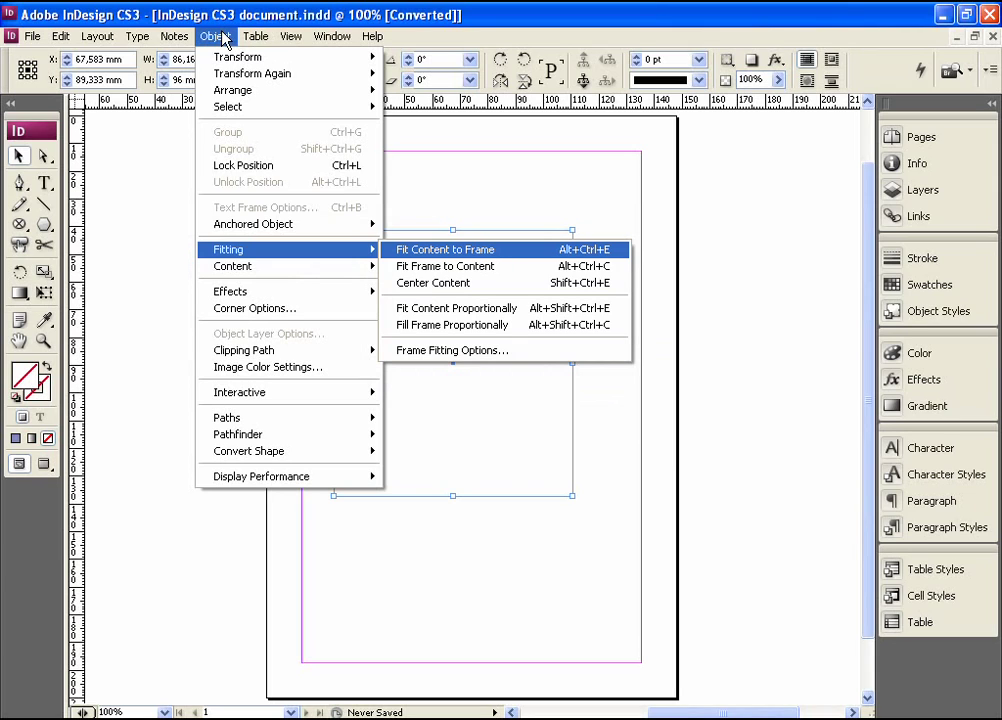
{"action": "key", "text": "Down"}
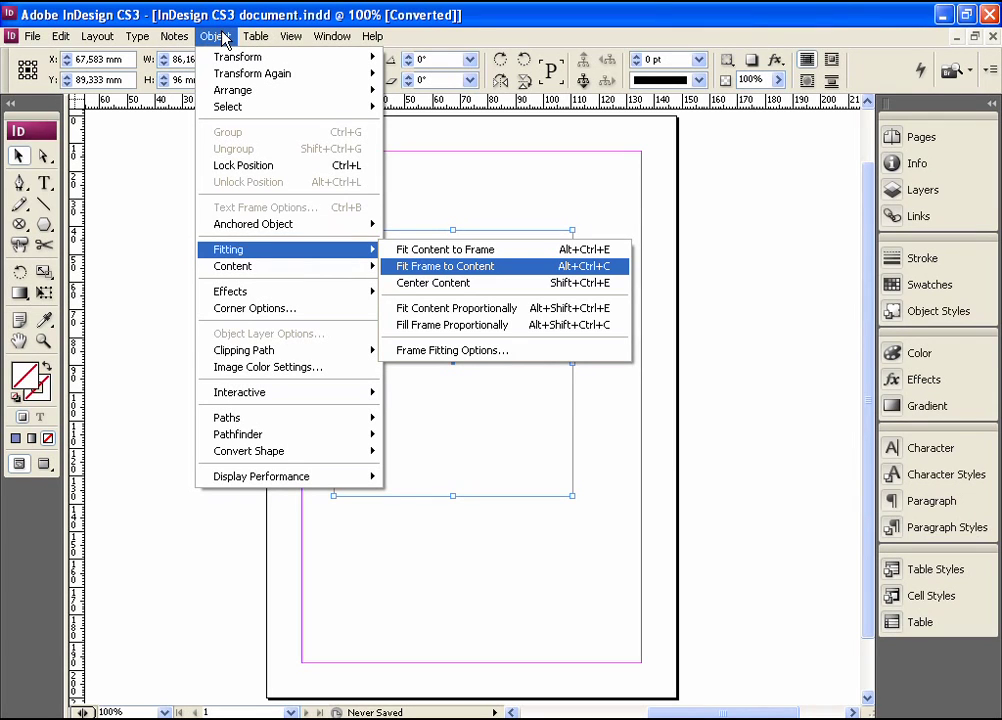
{"action": "key", "text": "Down"}
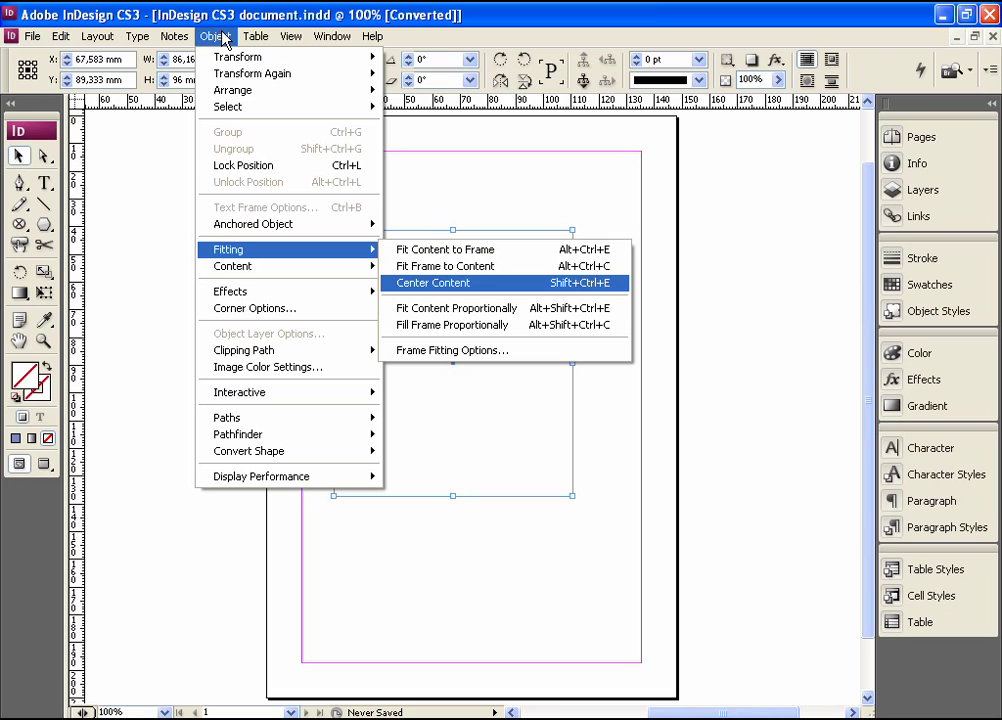
{"action": "key", "text": "Up"}
{"action": "key", "text": "Up"}
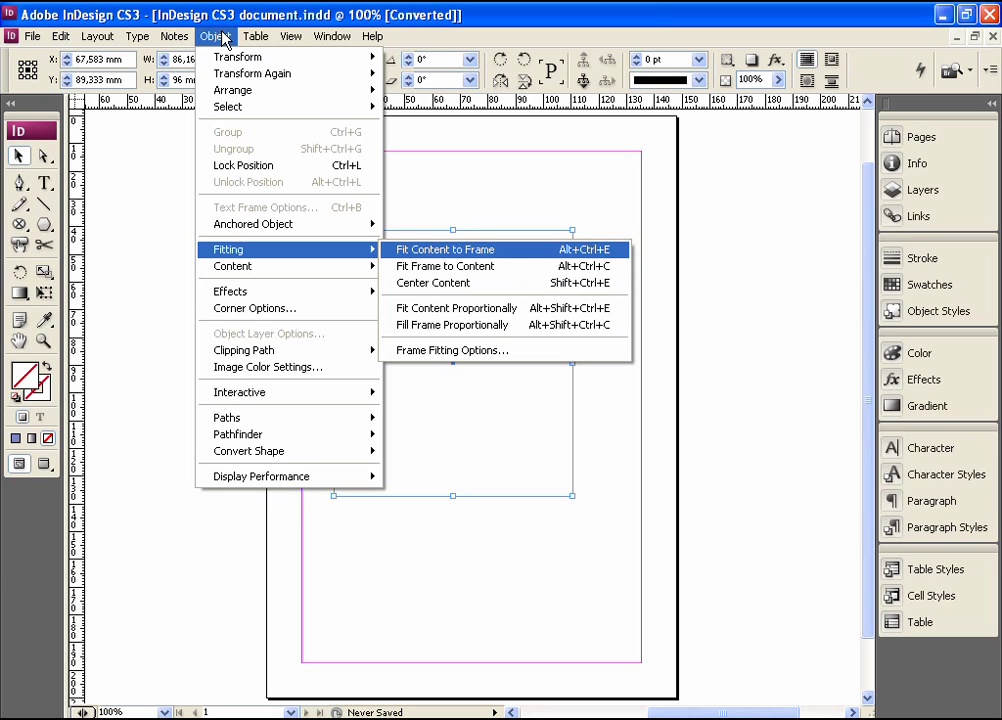
{"action": "key", "text": "Return"}
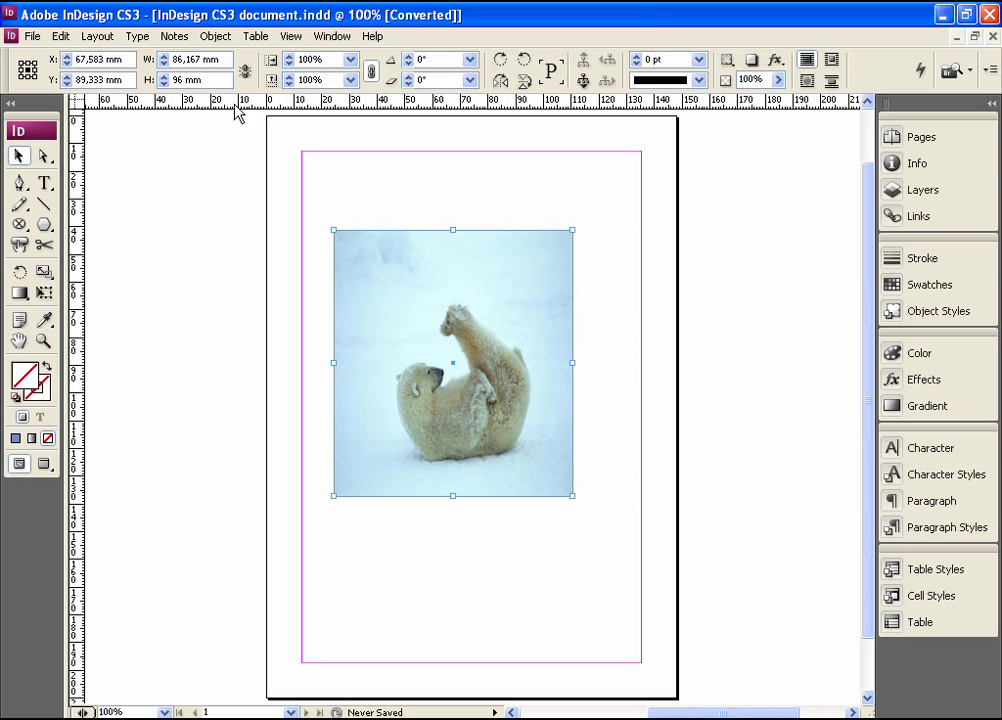
{"action": "key", "text": "ctrl+z"}
Step: Try Fit Content Proportionally on the image in the rectangular frame and undo it
{"action": "left_click", "coordinate": [213, 37]}
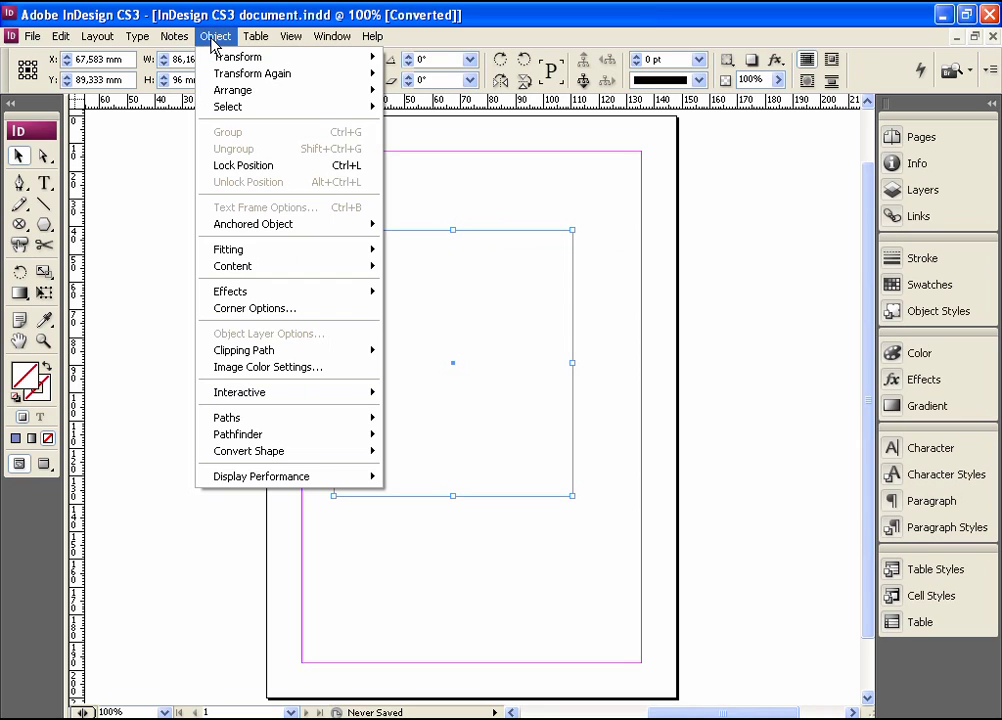
{"action": "key", "text": "Down"}
{"action": "key", "text": "Down"}
{"action": "key", "text": "Down"}
{"action": "key", "text": "Down"}
{"action": "key", "text": "Down"}
{"action": "key", "text": "Down"}
{"action": "key", "text": "Down"}
{"action": "key", "text": "Down"}
{"action": "key", "text": "Down"}
{"action": "key", "text": "Down"}
{"action": "key", "text": "Down"}
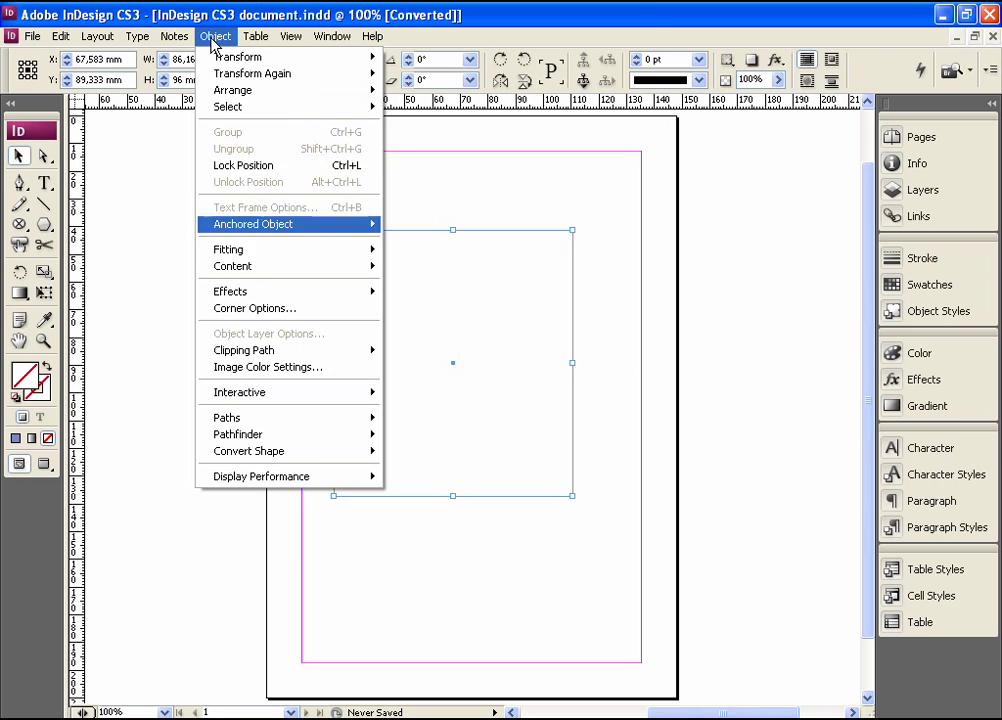
{"action": "key", "text": "Right"}
{"action": "key", "text": "Down"}
{"action": "key", "text": "Down"}
{"action": "key", "text": "Down"}
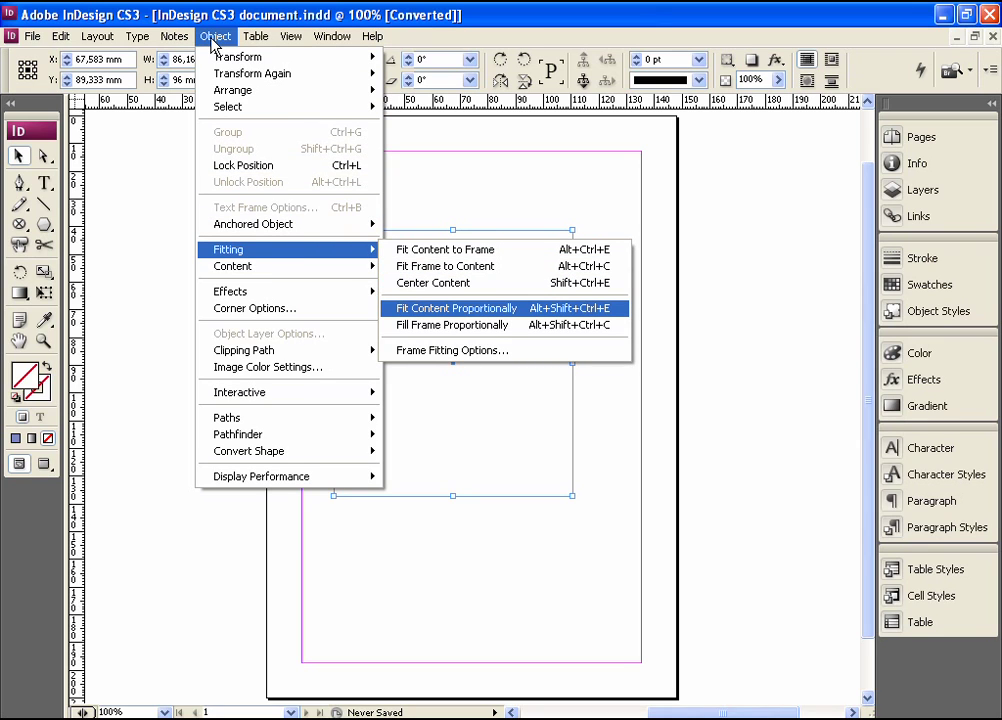
{"action": "key", "text": "Return"}
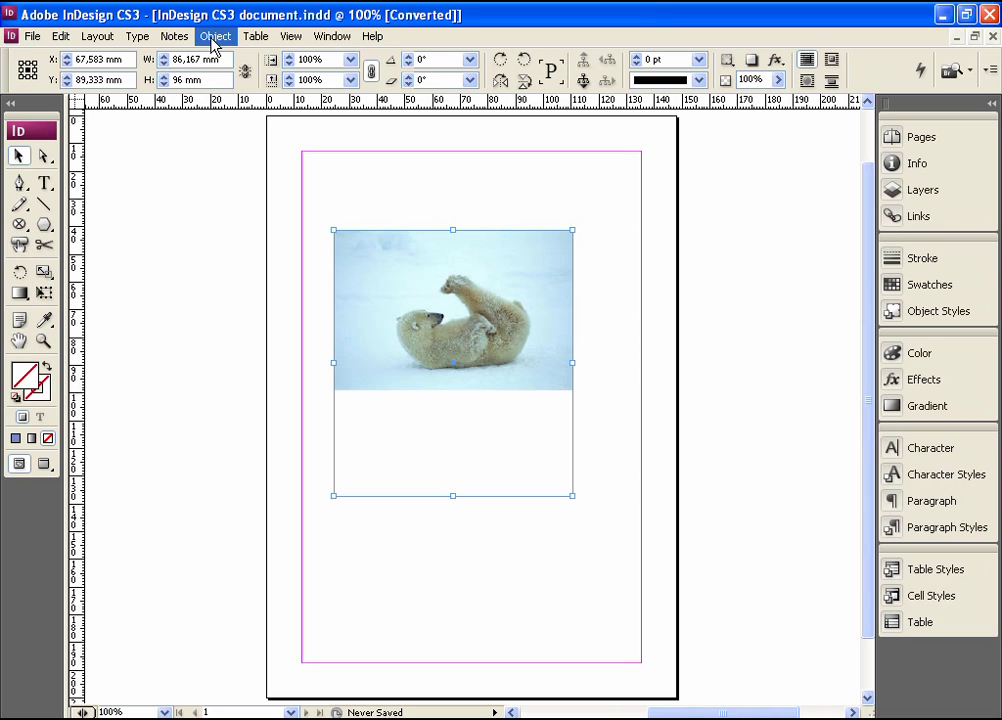
{"action": "key", "text": "ctrl+z"}
Step: Apply Fill Frame Proportionally to the rectangular picture frame and extend its right side to a width of about 142 mm
{"action": "left_click", "coordinate": [213, 38]}
{"action": "key", "text": "Down"}
{"action": "key", "text": "Down"}
{"action": "key", "text": "Down"}
{"action": "key", "text": "Down"}
{"action": "key", "text": "Down"}
{"action": "key", "text": "Down"}
{"action": "key", "text": "Down"}
{"action": "key", "text": "Down"}
{"action": "key", "text": "Down"}
{"action": "key", "text": "Down"}
{"action": "key", "text": "Down"}
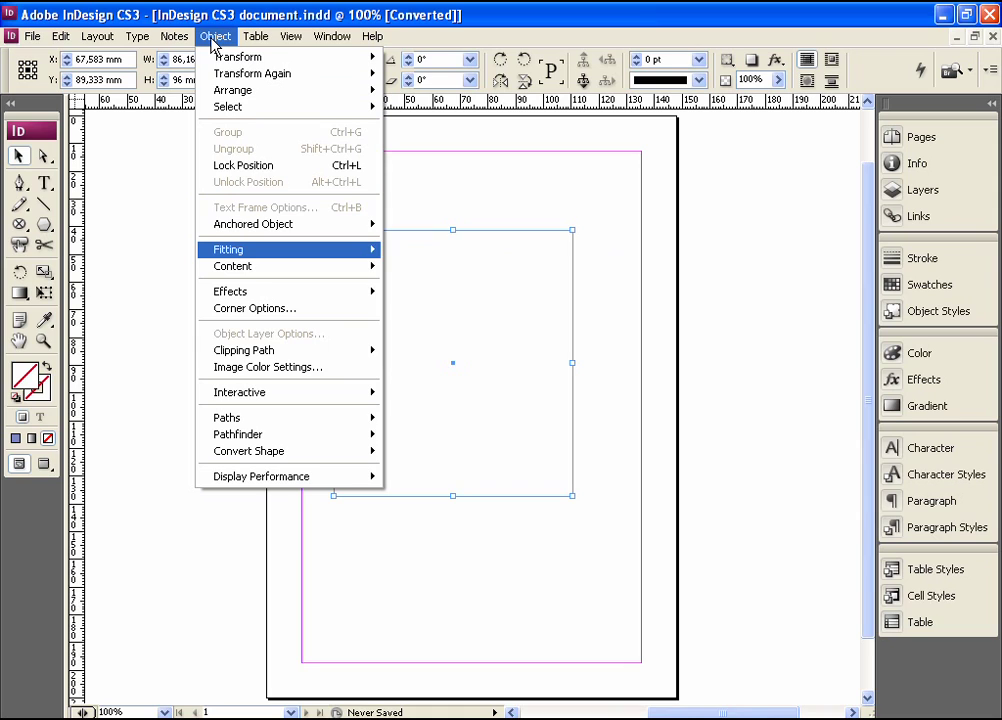
{"action": "key", "text": "Right"}
{"action": "key", "text": "Down"}
{"action": "key", "text": "Down"}
{"action": "key", "text": "Down"}
{"action": "key", "text": "Down"}
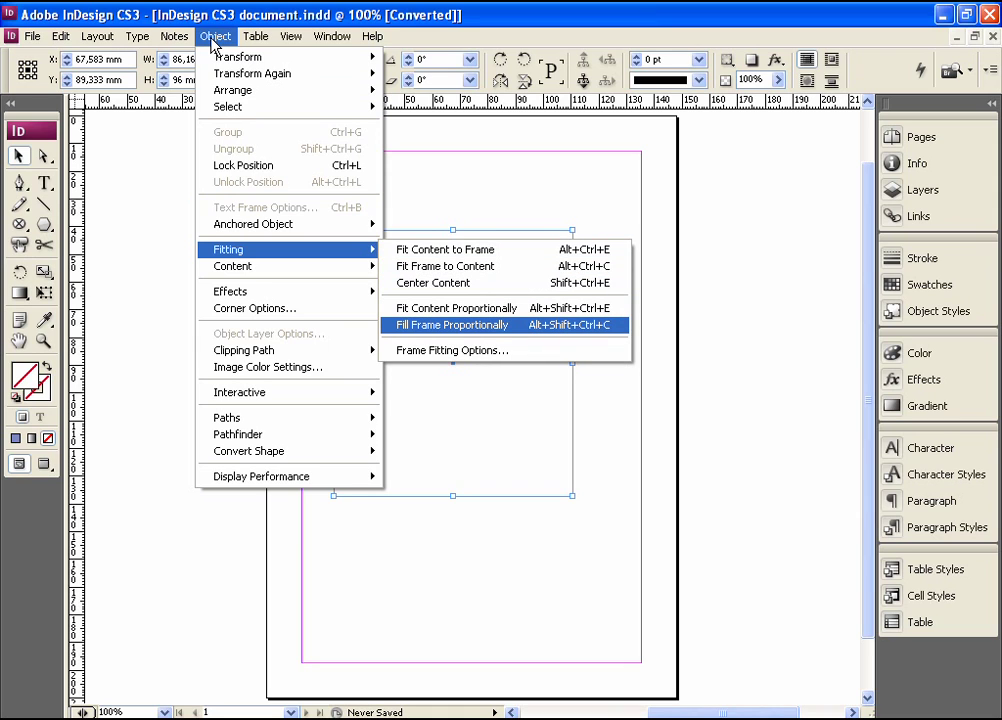
{"action": "key", "text": "Return"}
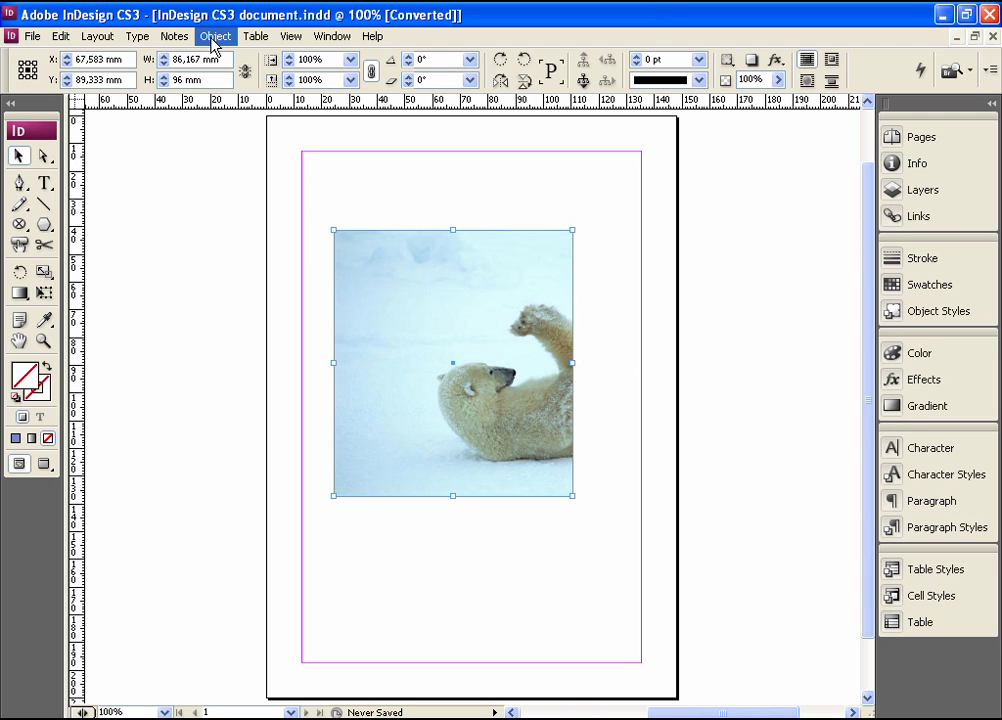
{"action": "left_click_drag", "start_coordinate": [573, 364], "coordinate": [729, 383]}
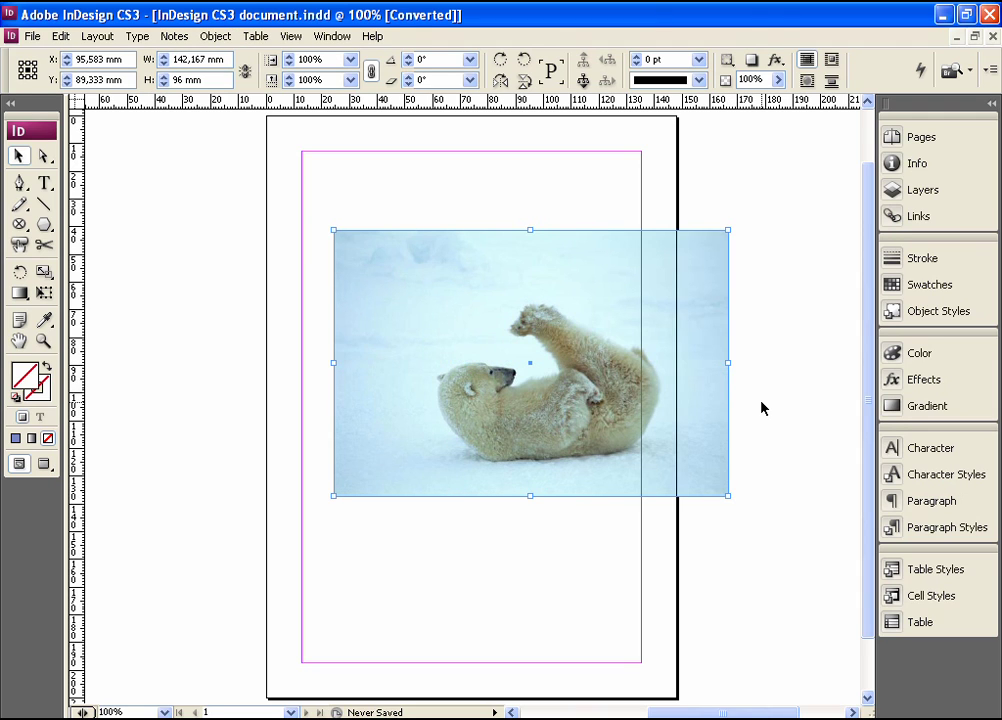